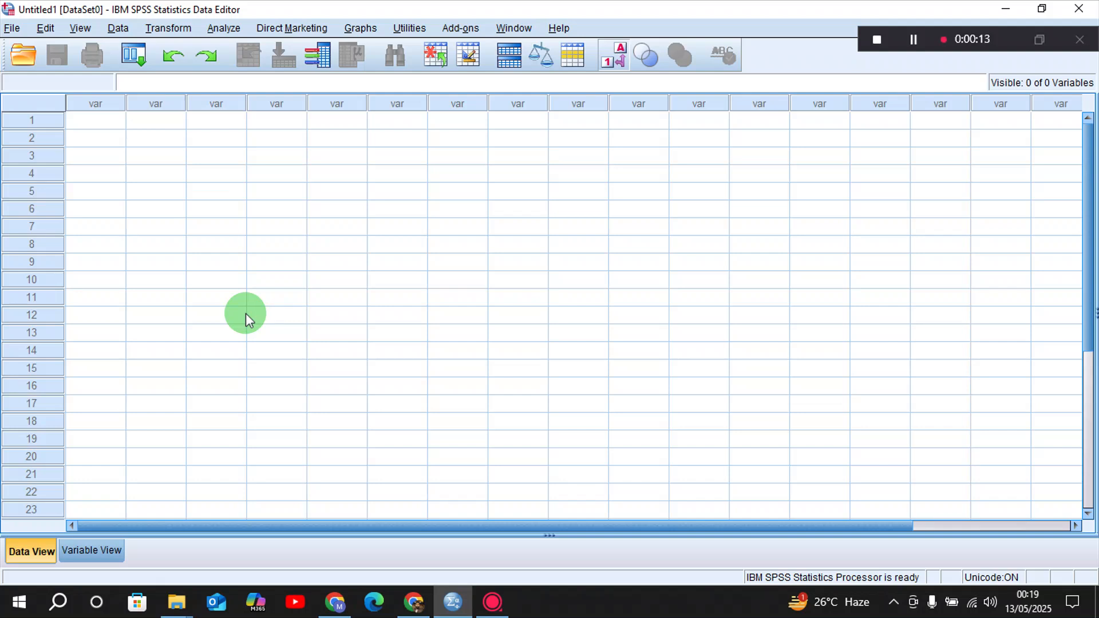
# - Read the text data file Data.csv from the SPSS_Importing_Data folder in Downloads into the Text Import Wizard
pyautogui.click(12, 29)
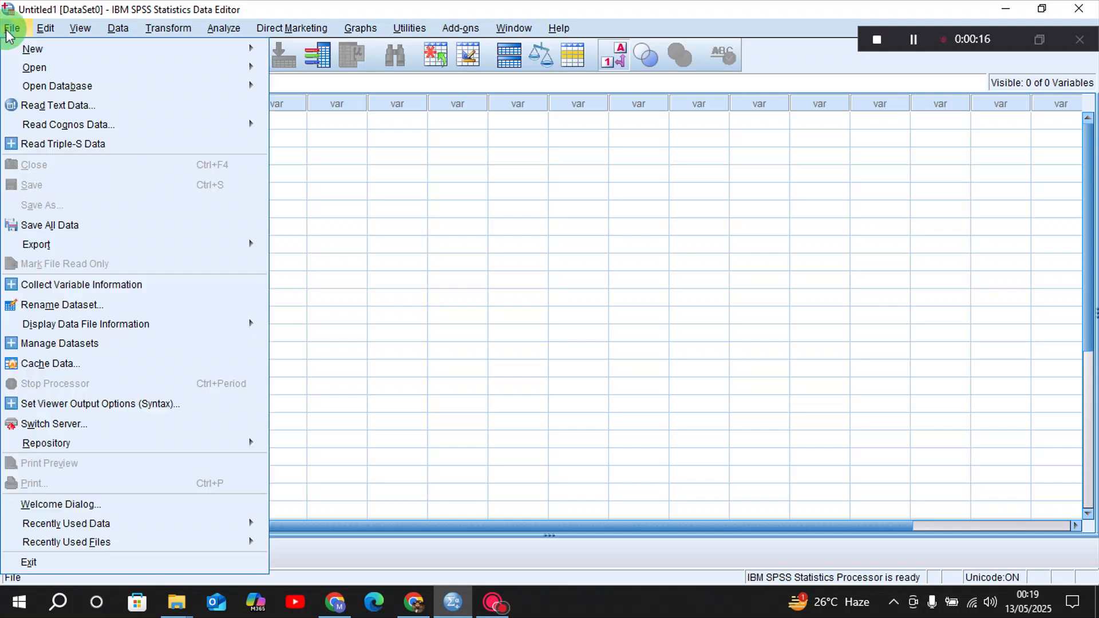
pyautogui.click(72, 107)
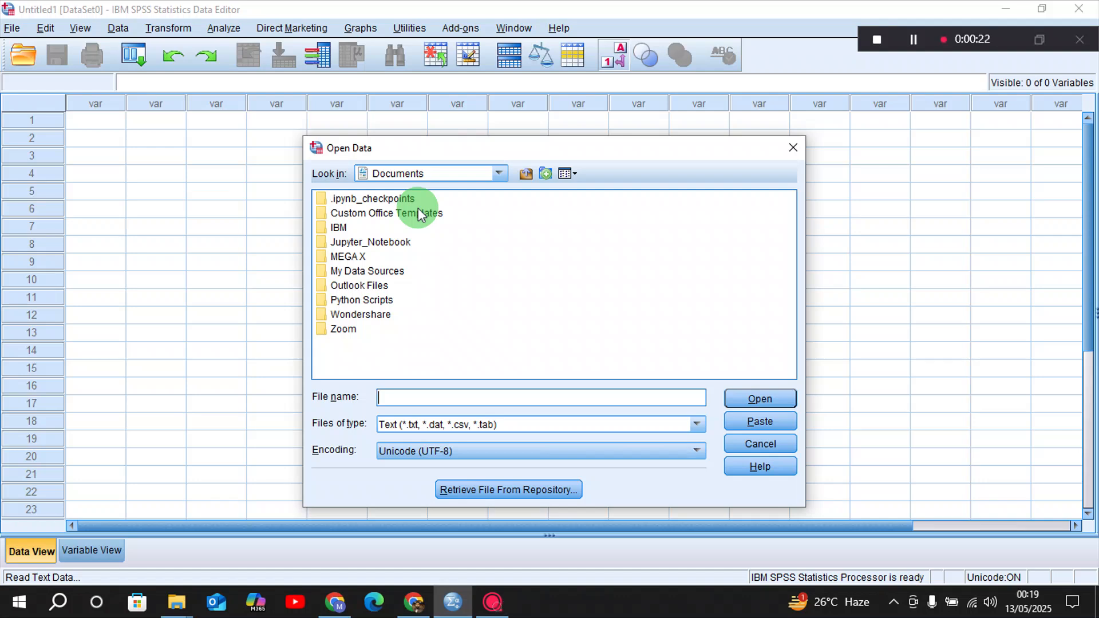
pyautogui.click(497, 171)
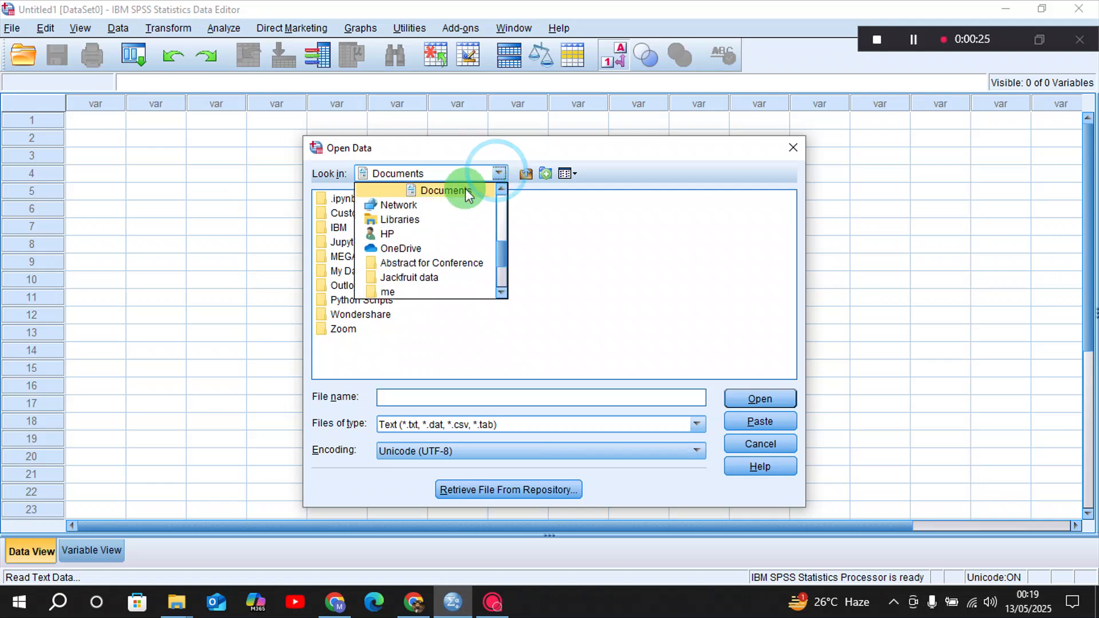
pyautogui.scroll(-2, 412, 245)
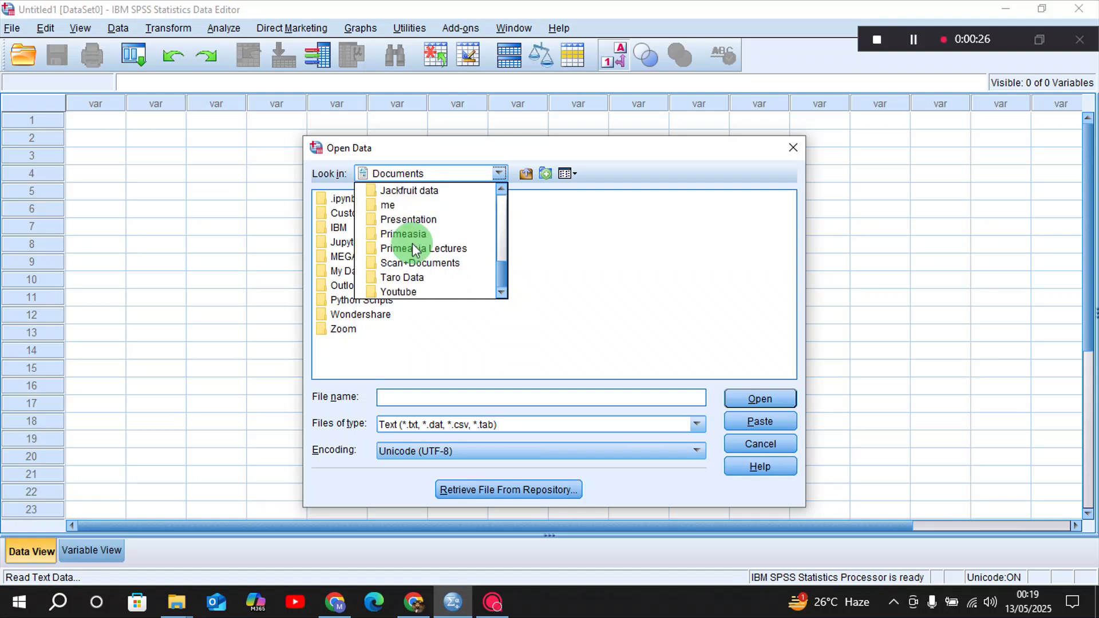
pyautogui.scroll(5, 412, 280)
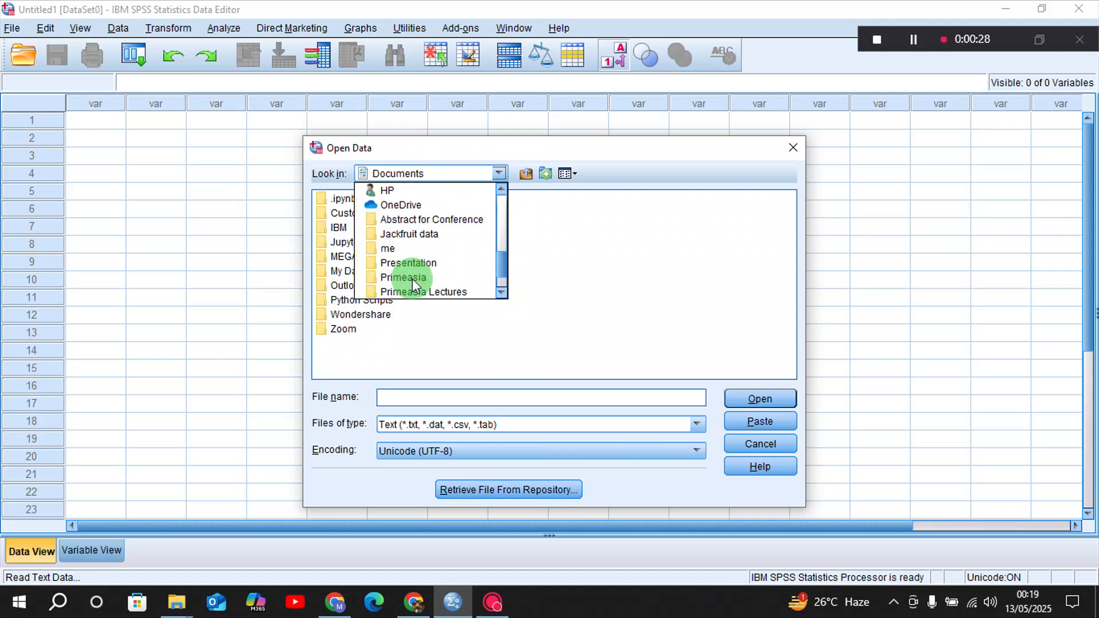
pyautogui.scroll(1, 413, 253)
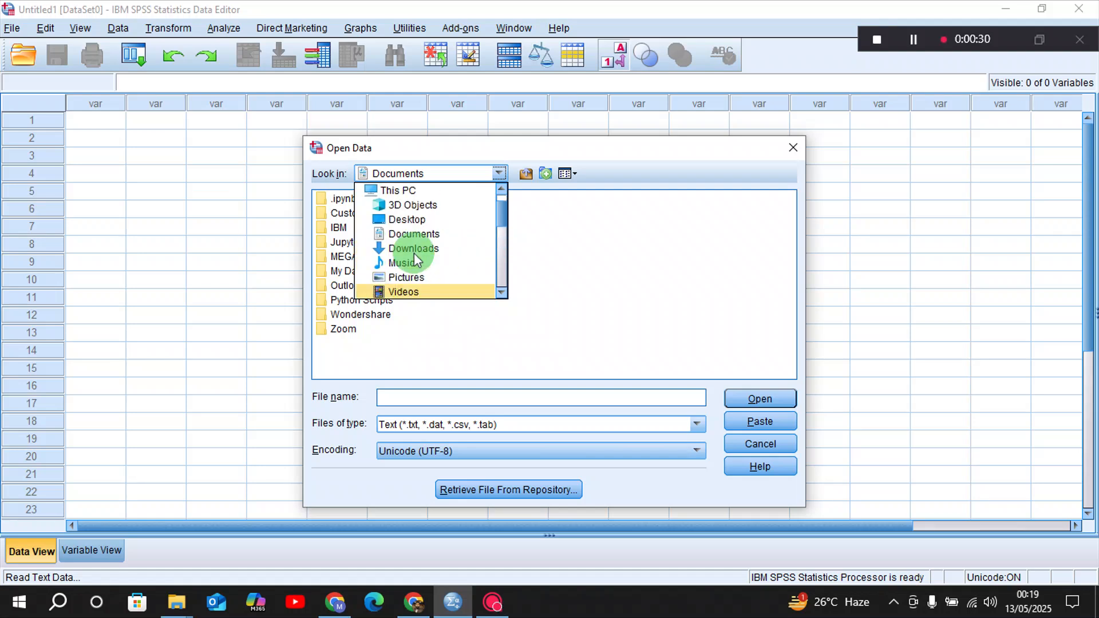
pyautogui.click(415, 252)
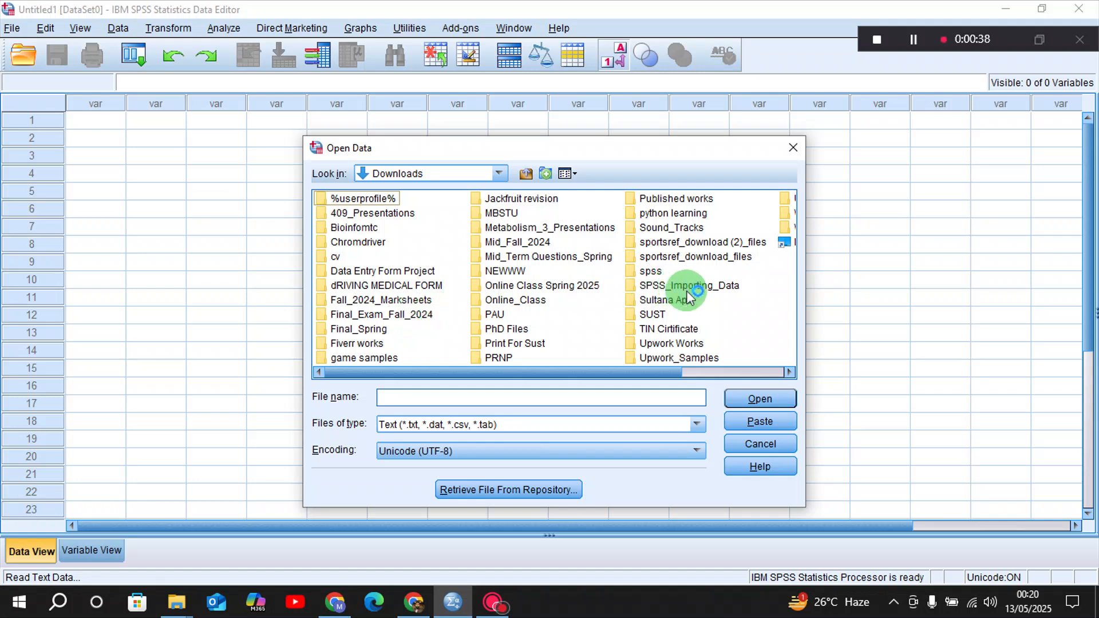
pyautogui.doubleClick(703, 292)
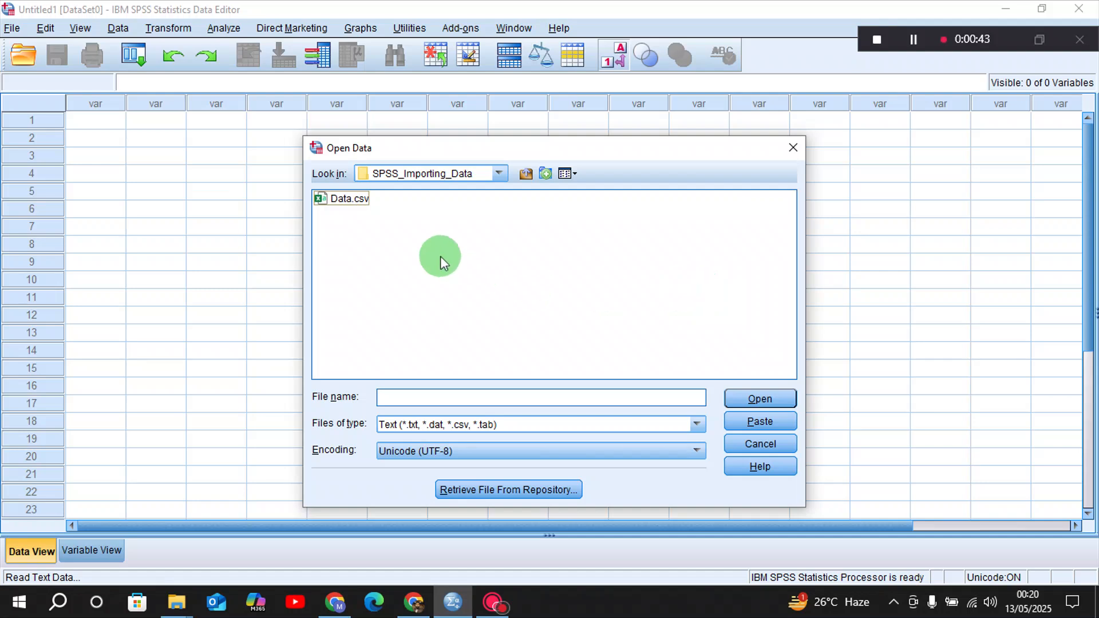
pyautogui.click(347, 202)
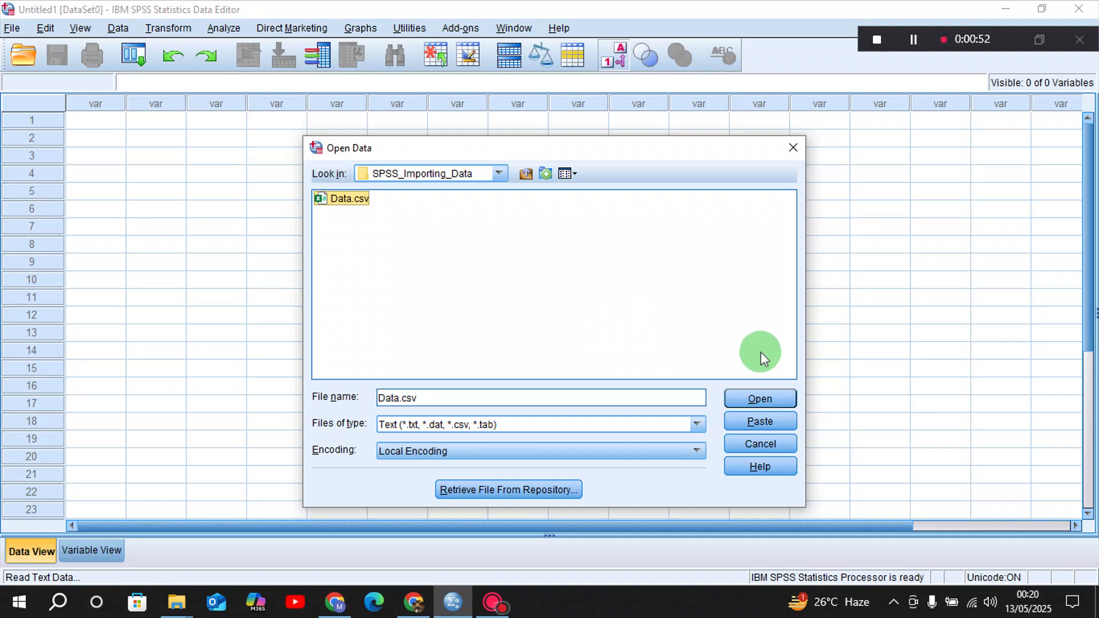
pyautogui.click(771, 397)
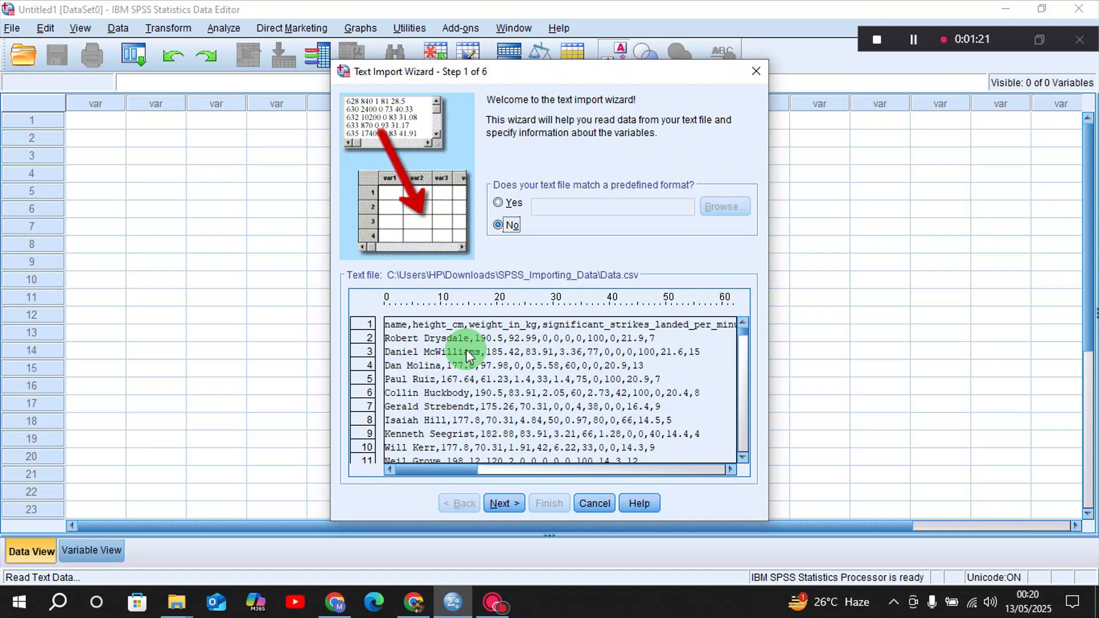
# - Use no predefined format, keep the variables delimited, and specify that variable names are included at the top of the file
pyautogui.click(511, 505)
pyautogui.click(493, 446)
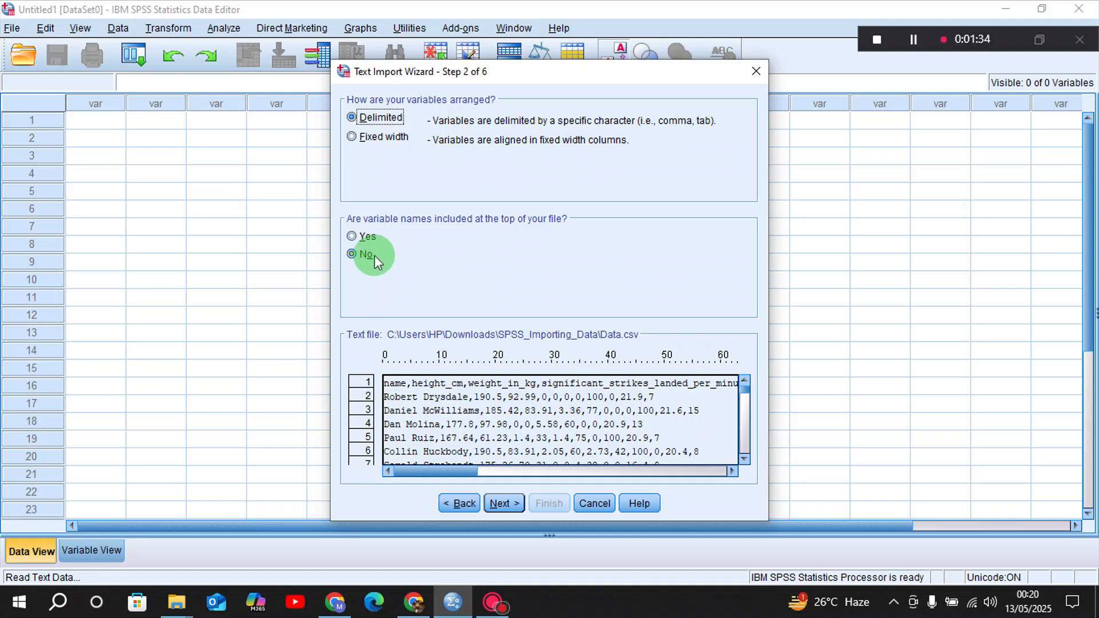
pyautogui.click(355, 238)
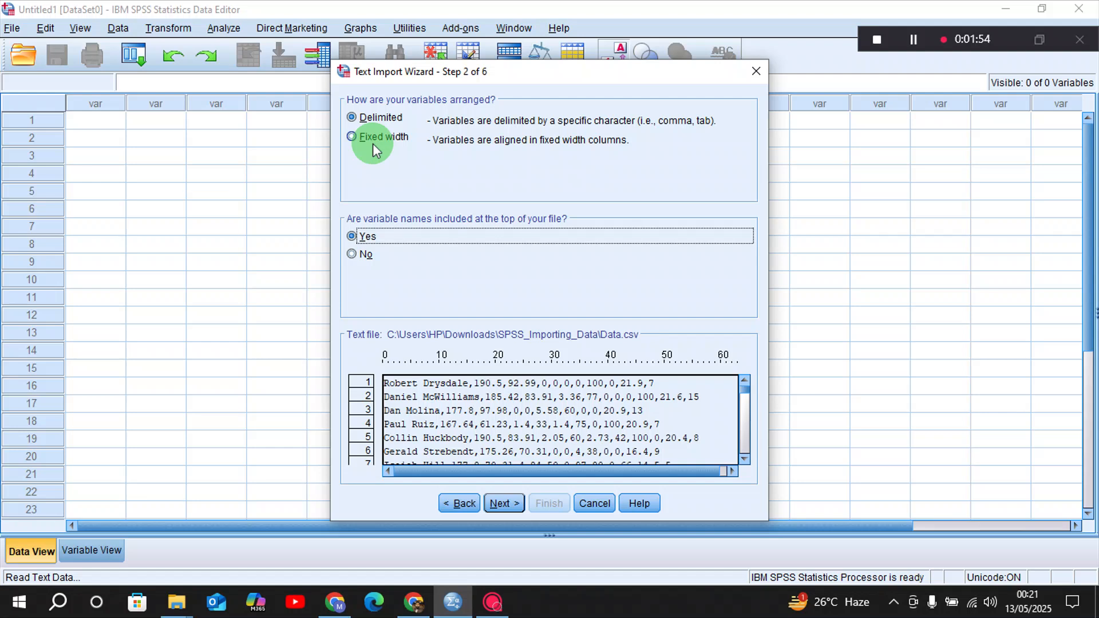
pyautogui.click(497, 504)
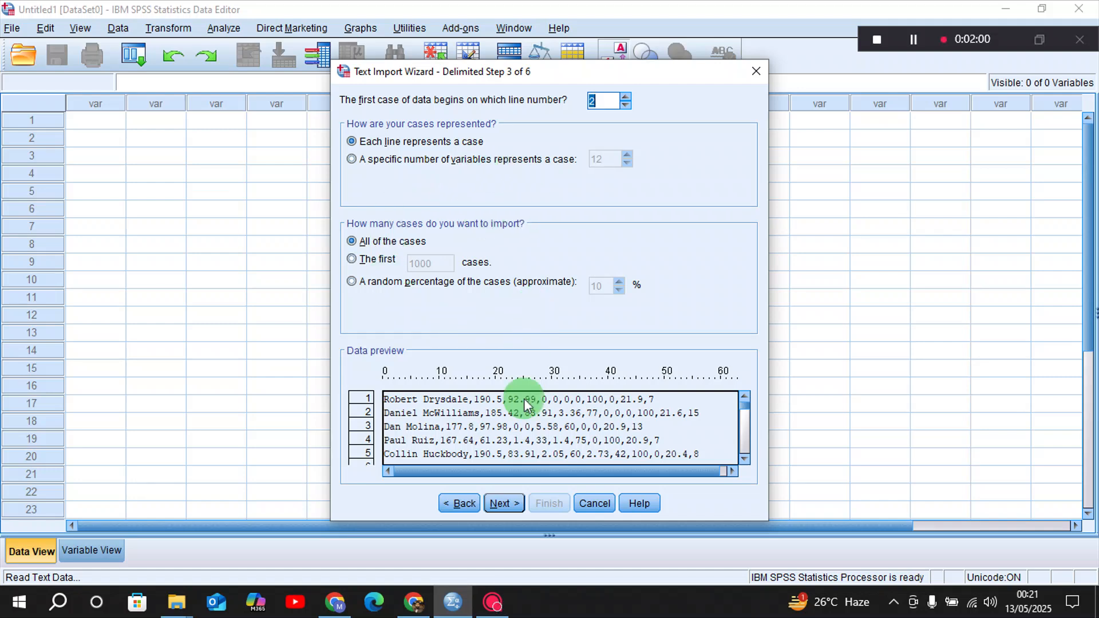
# - Import all cases with one case per line, using only the comma as delimiter, and finish the import with the default variable formats
pyautogui.click(507, 503)
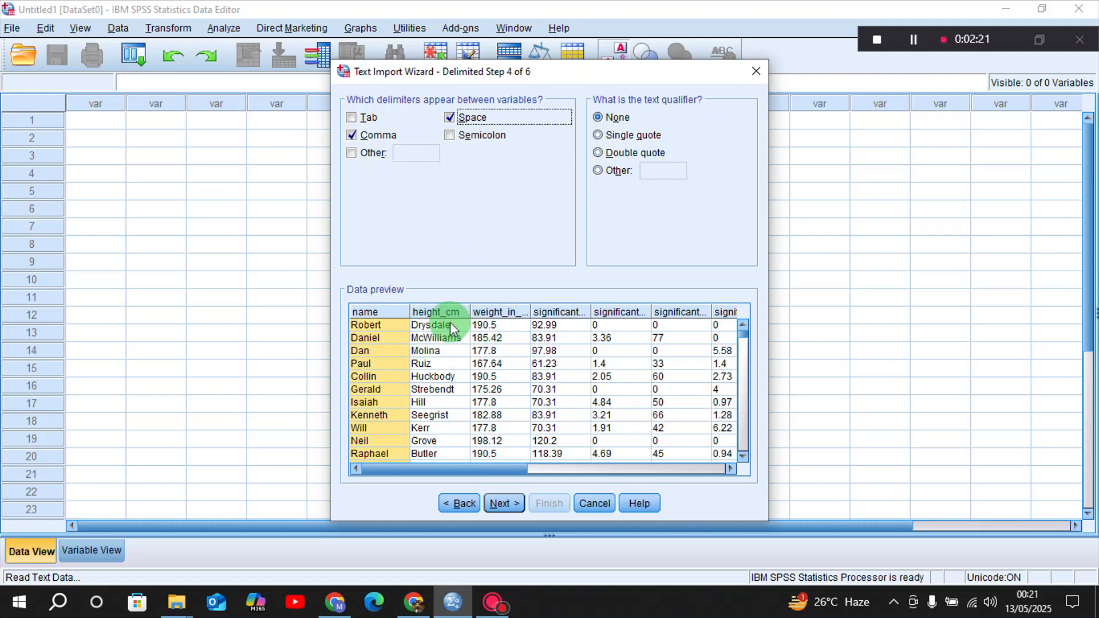
pyautogui.click(450, 117)
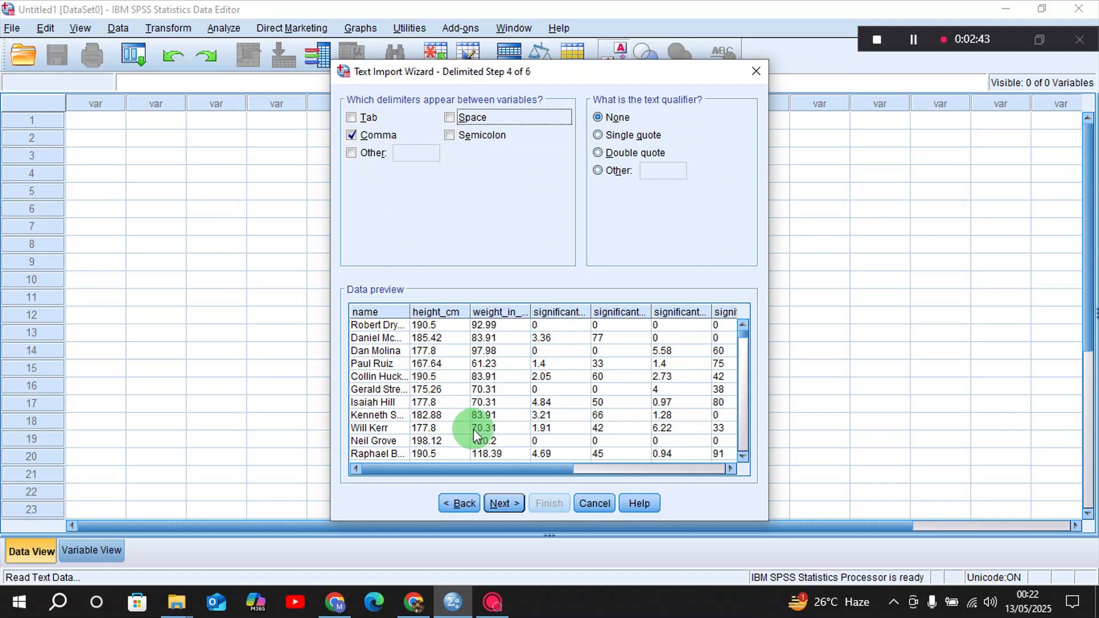
pyautogui.click(497, 504)
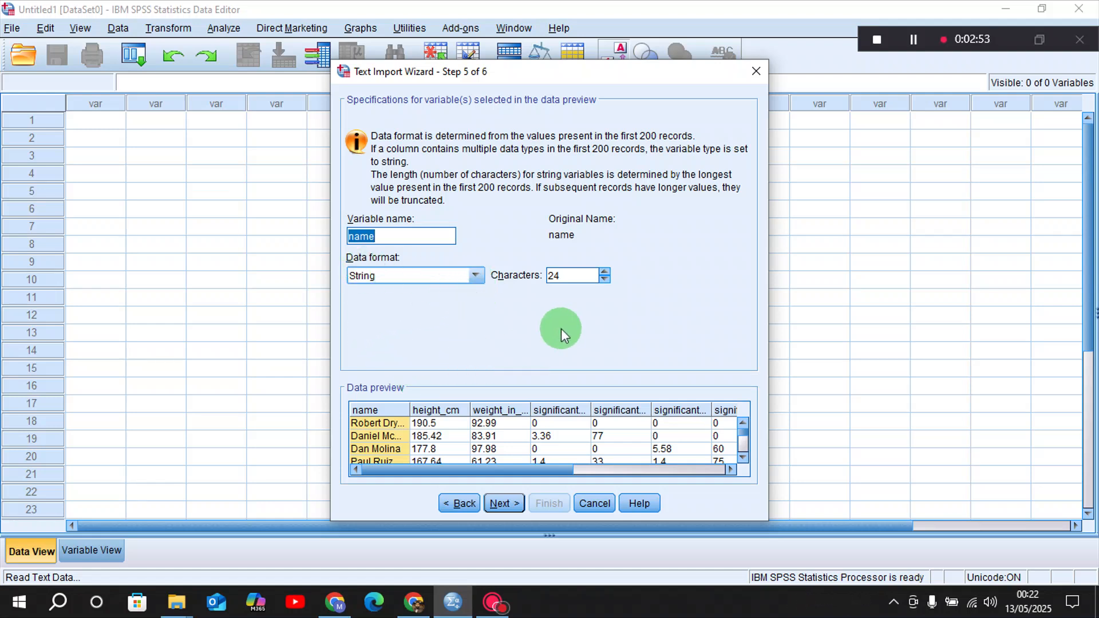
pyautogui.click(500, 504)
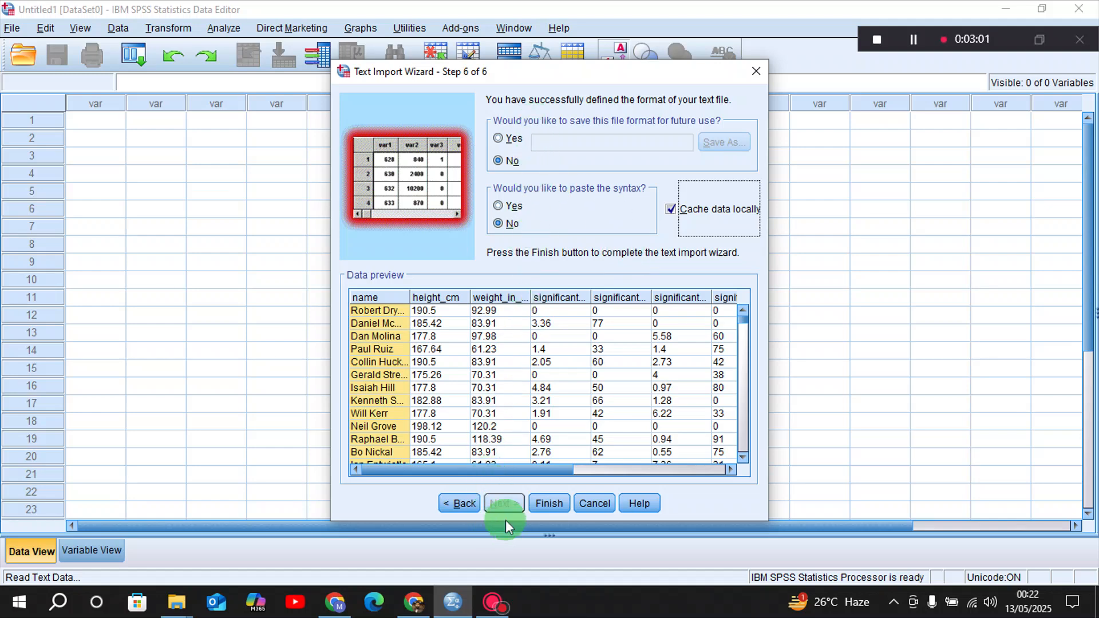
pyautogui.click(544, 506)
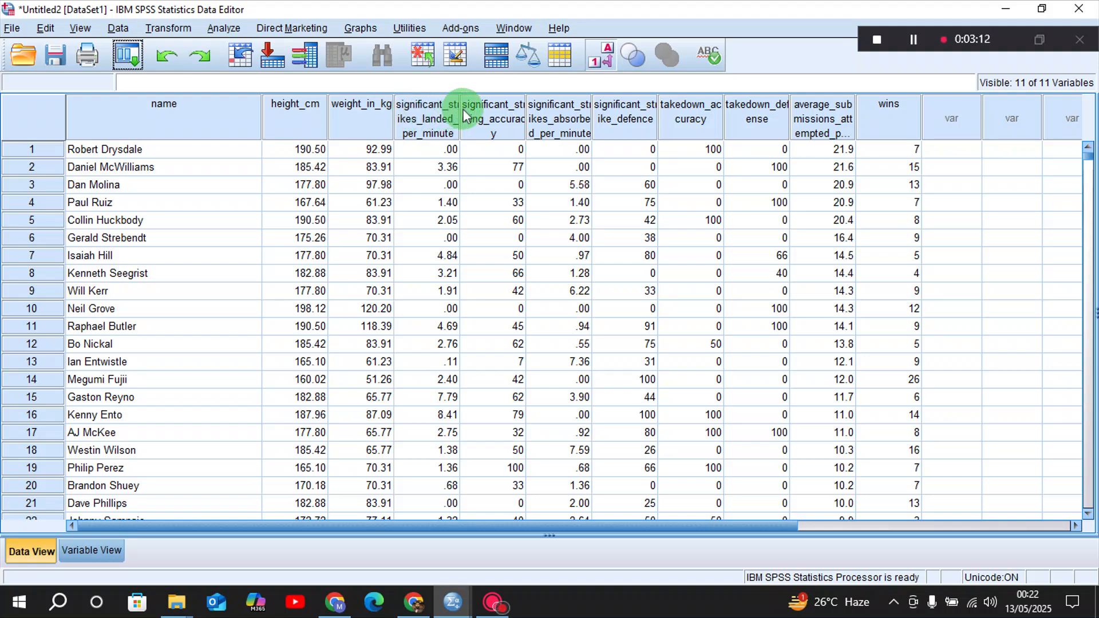
# - Widen the four data columns whose names begin with "significant" to give their headings more room
pyautogui.moveTo(461, 107); pyautogui.dragTo(708, 108)
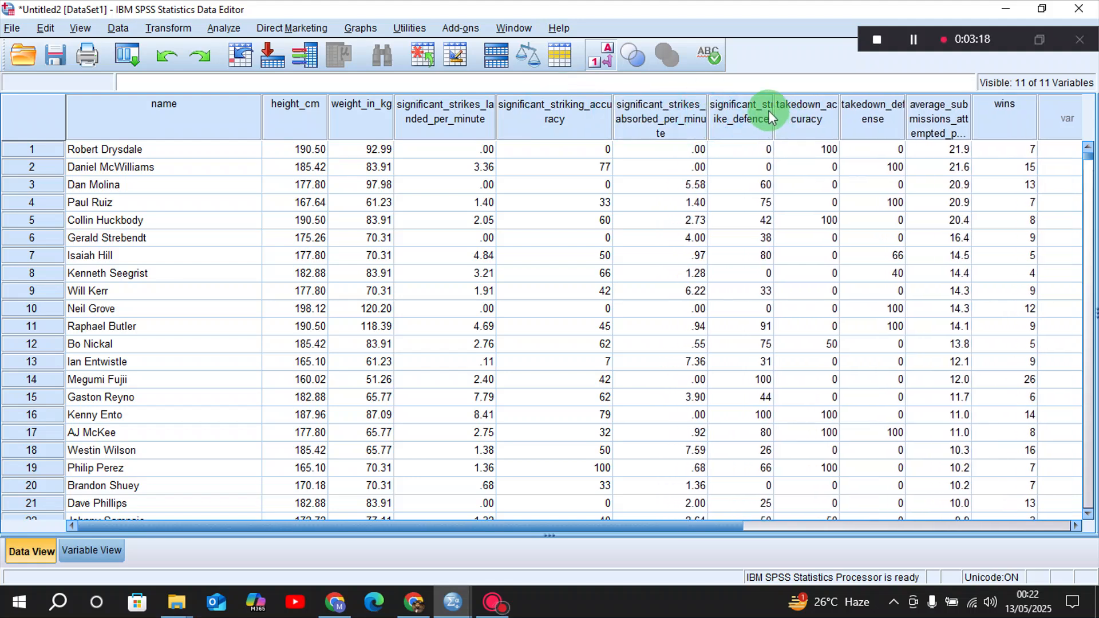
pyautogui.moveTo(776, 110); pyautogui.dragTo(788, 109)
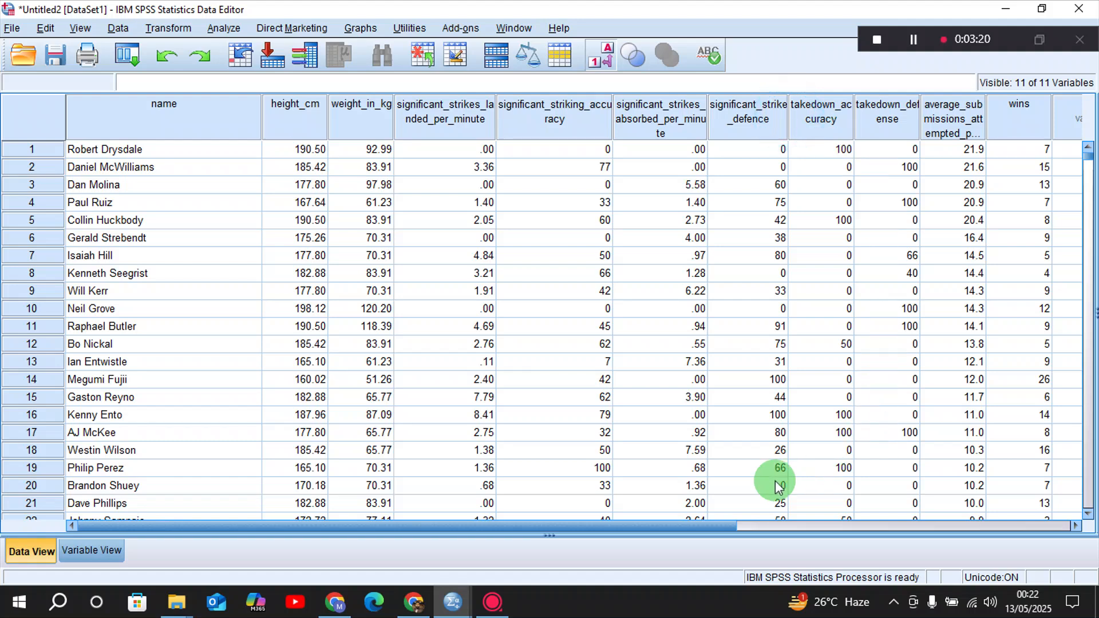
pyautogui.moveTo(723, 524); pyautogui.dragTo(603, 550)
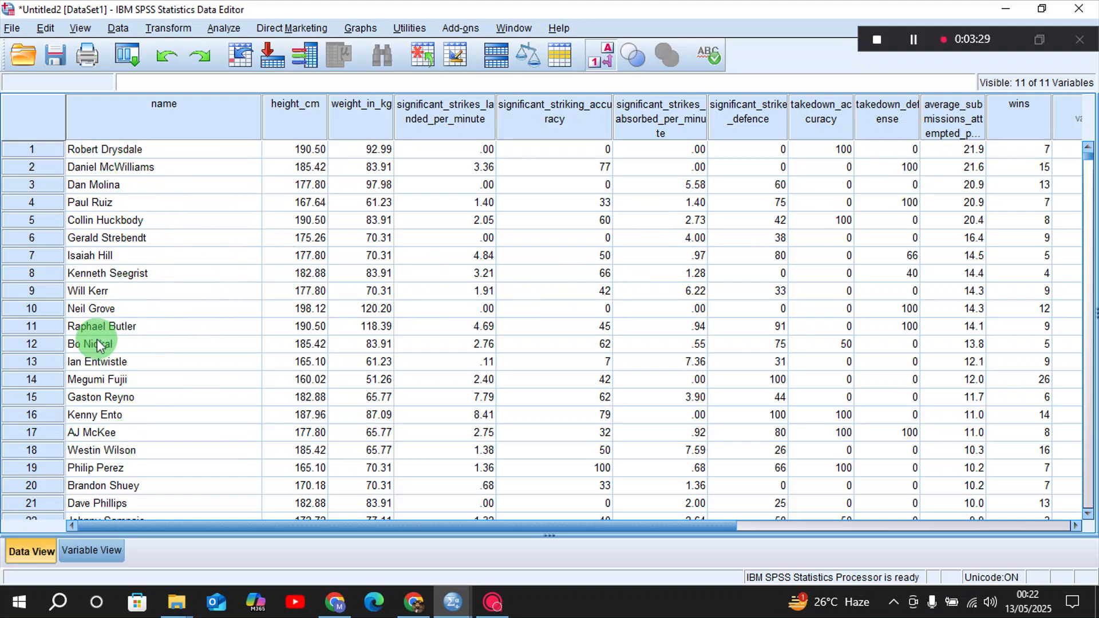
# - Examine the imported variables' decimals, measure, alignment and missing-value settings in the variable definitions, and return to the data grid
pyautogui.click(106, 555)
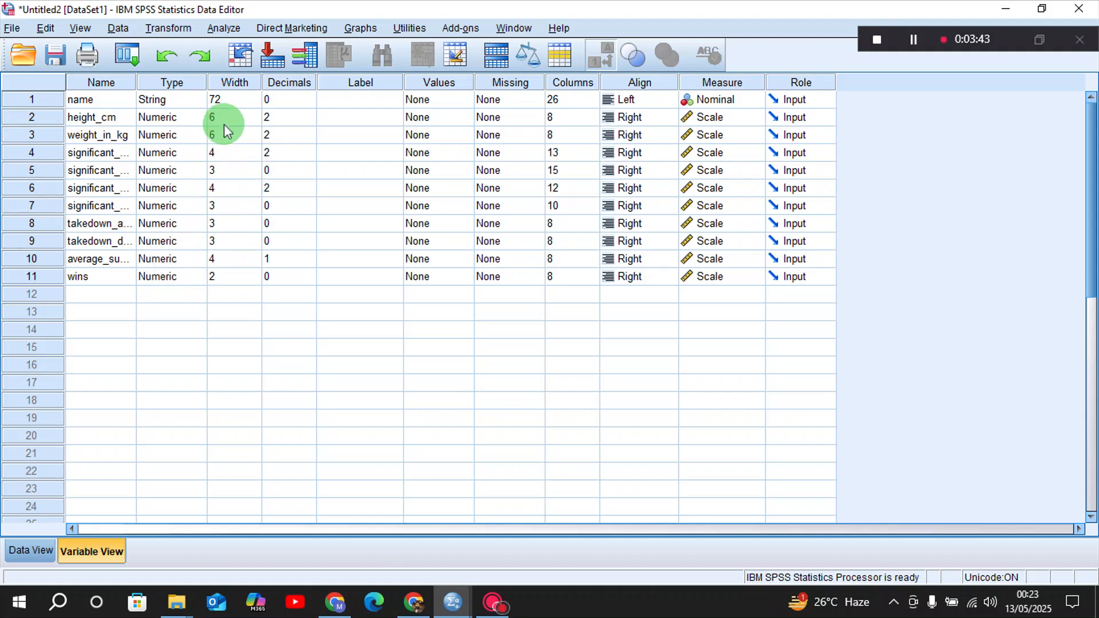
pyautogui.click(276, 118)
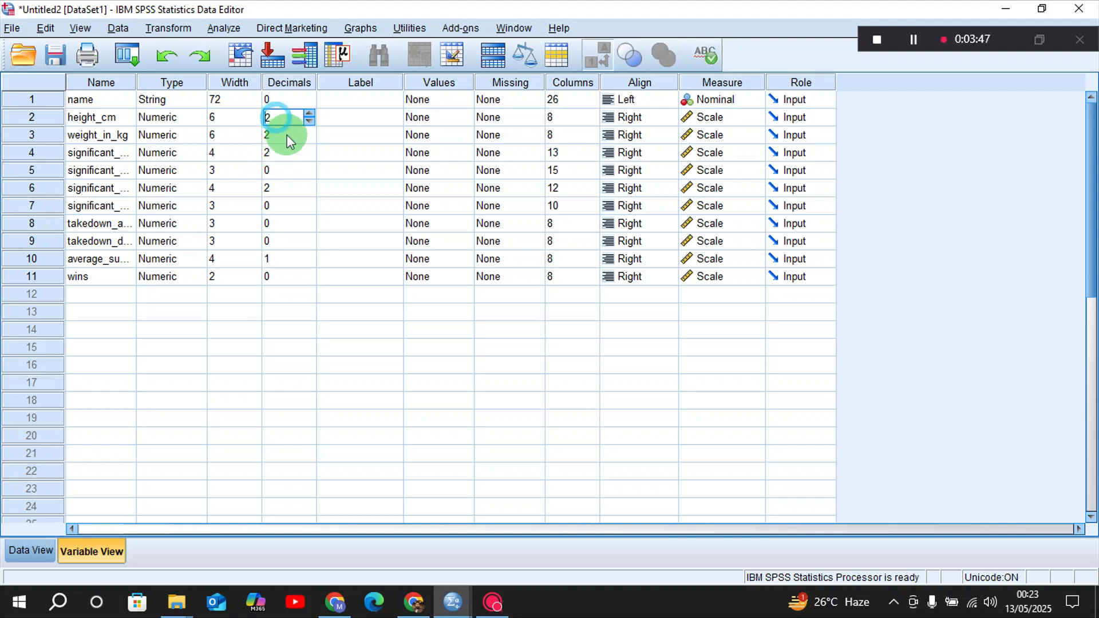
pyautogui.click(310, 316)
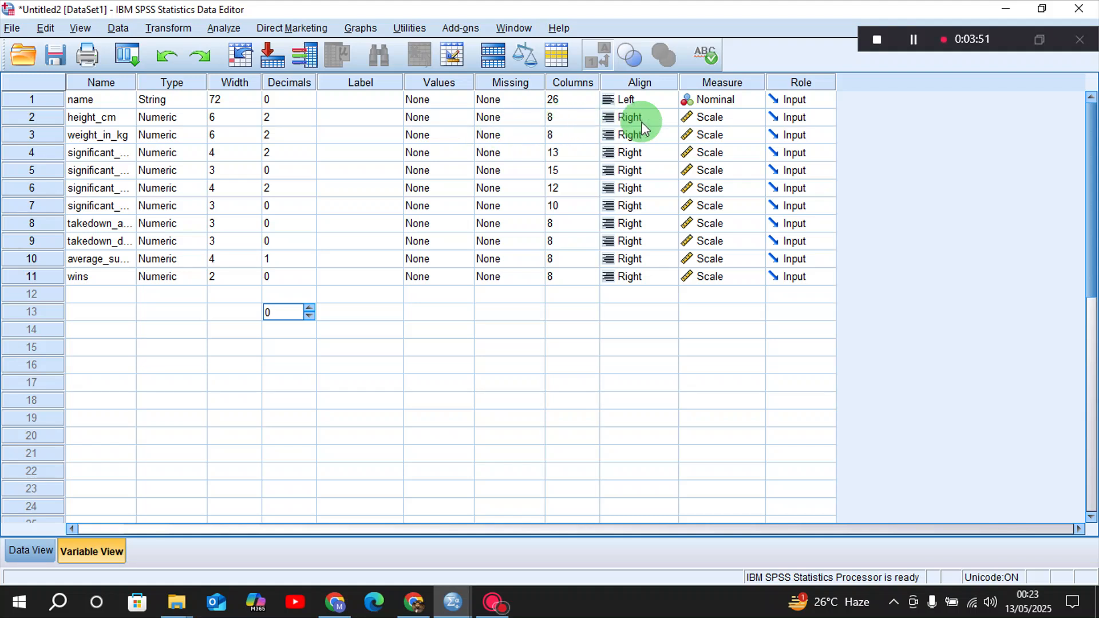
pyautogui.click(696, 102)
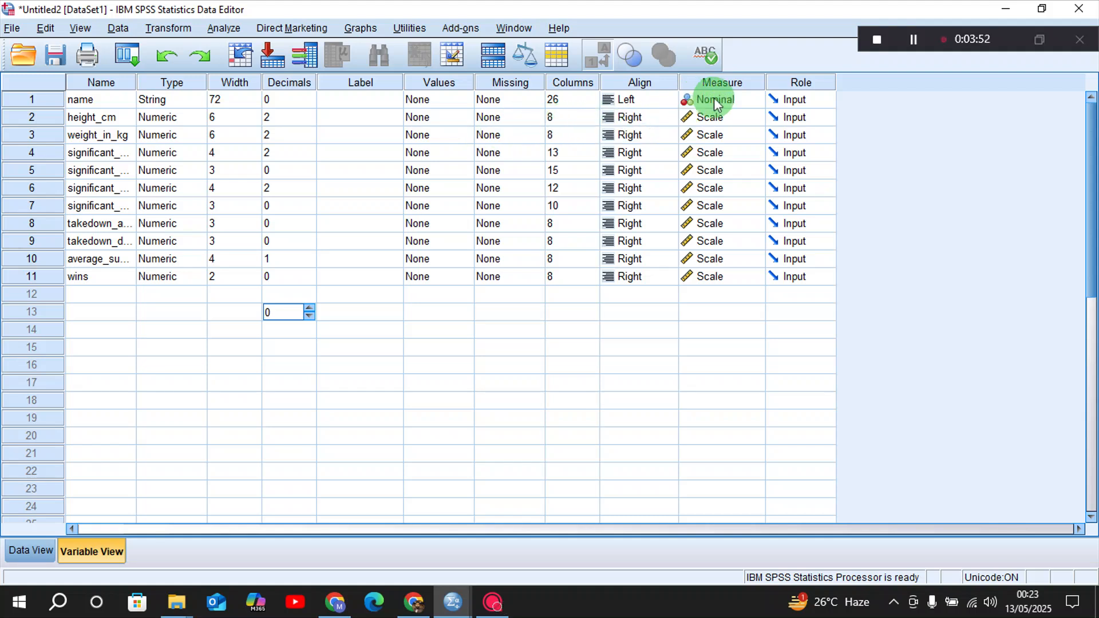
pyautogui.click(723, 294)
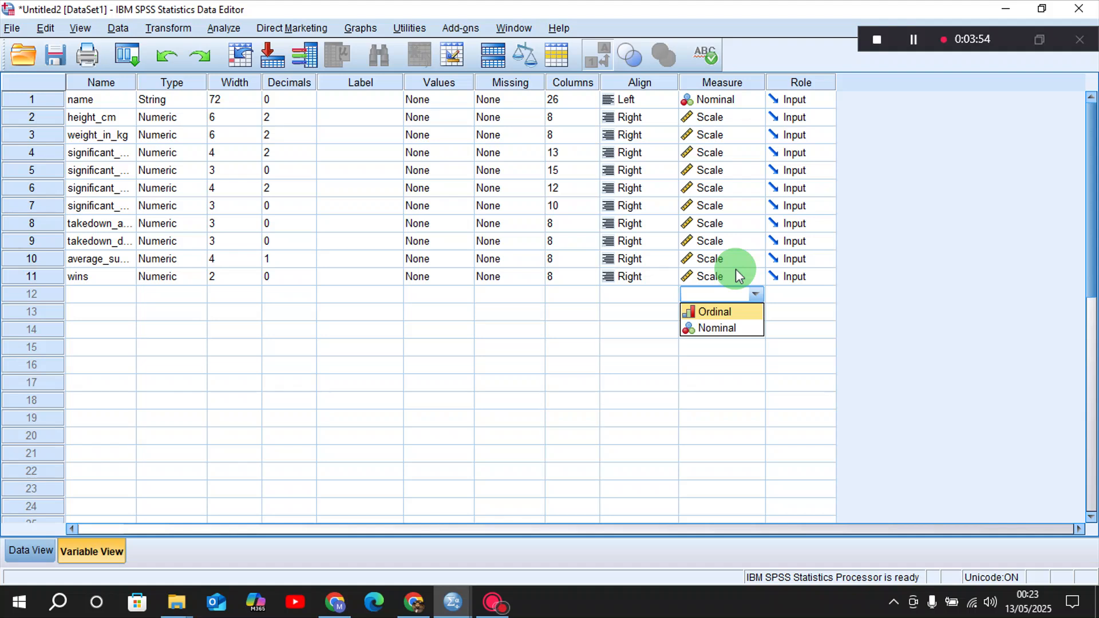
pyautogui.click(636, 331)
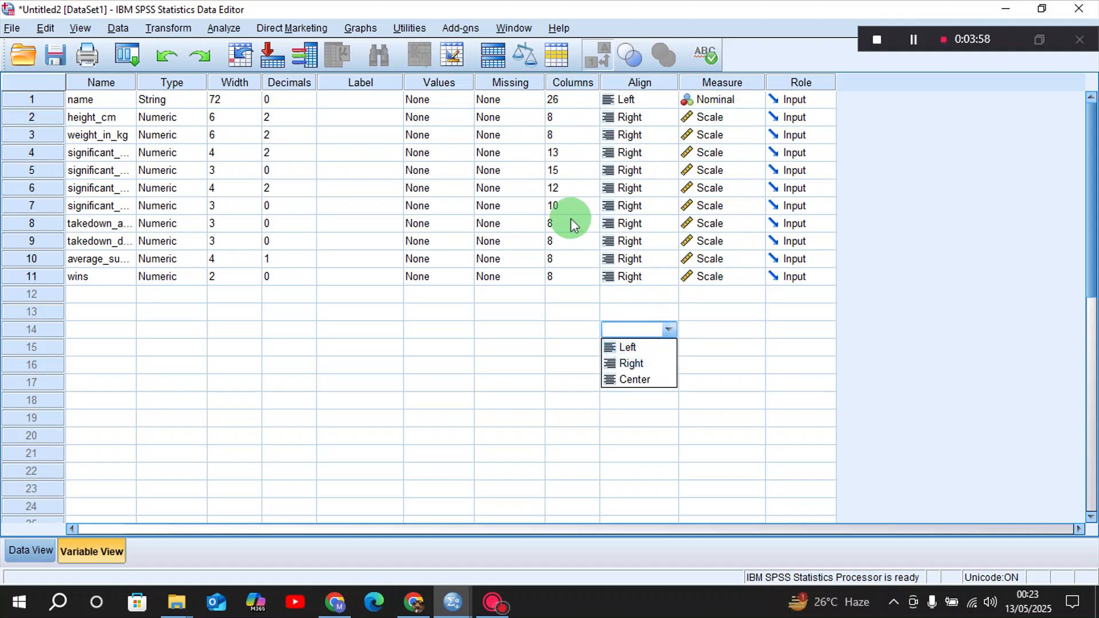
pyautogui.click(502, 170)
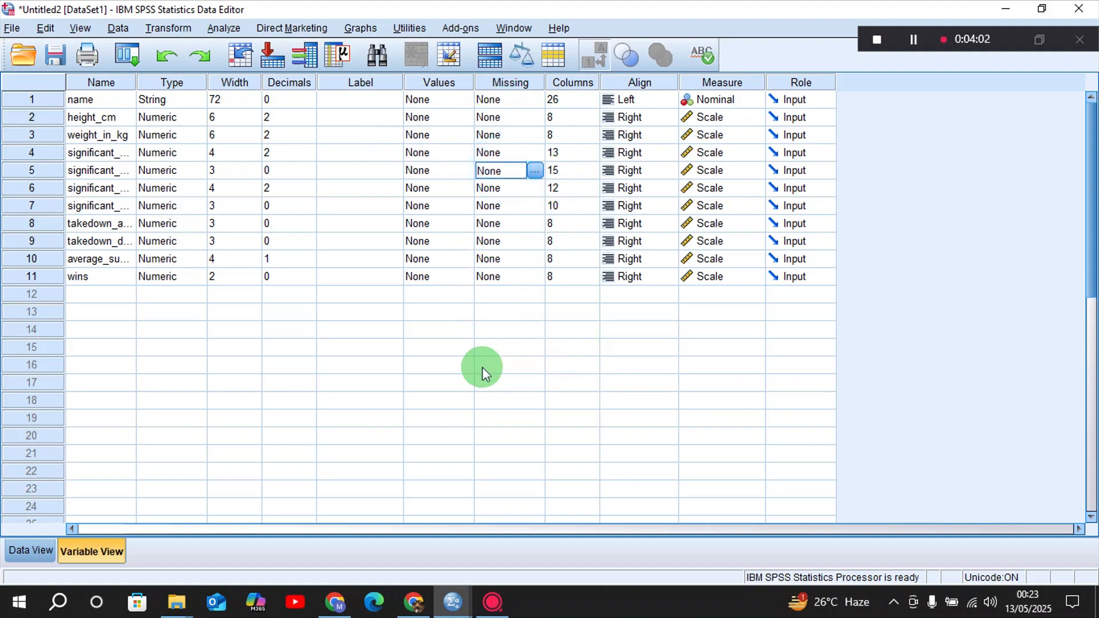
pyautogui.click(553, 384)
pyautogui.click(26, 550)
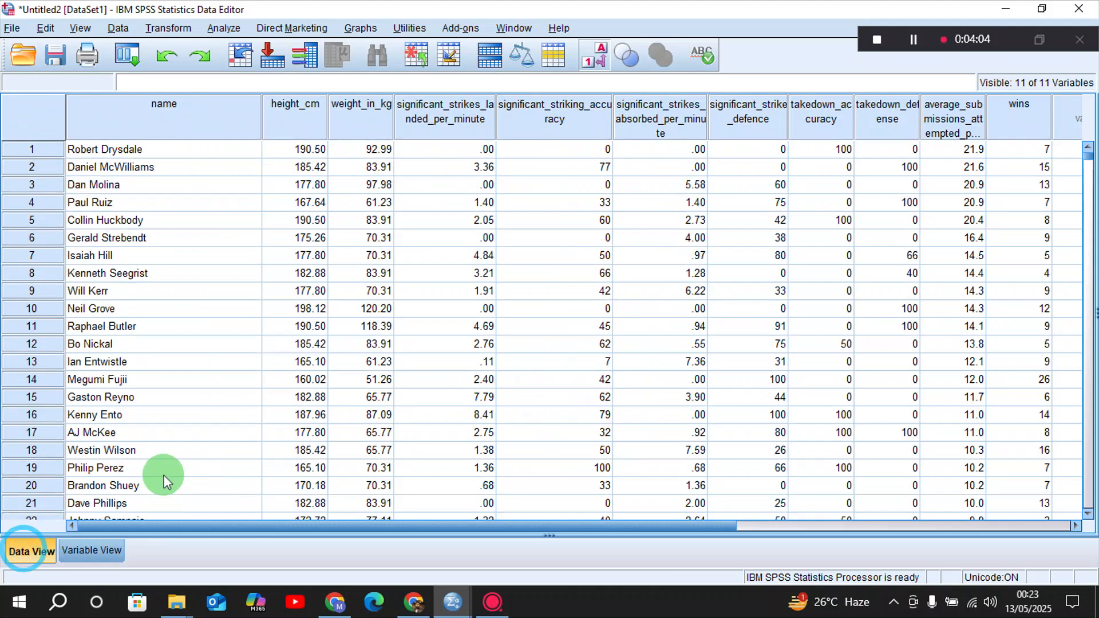